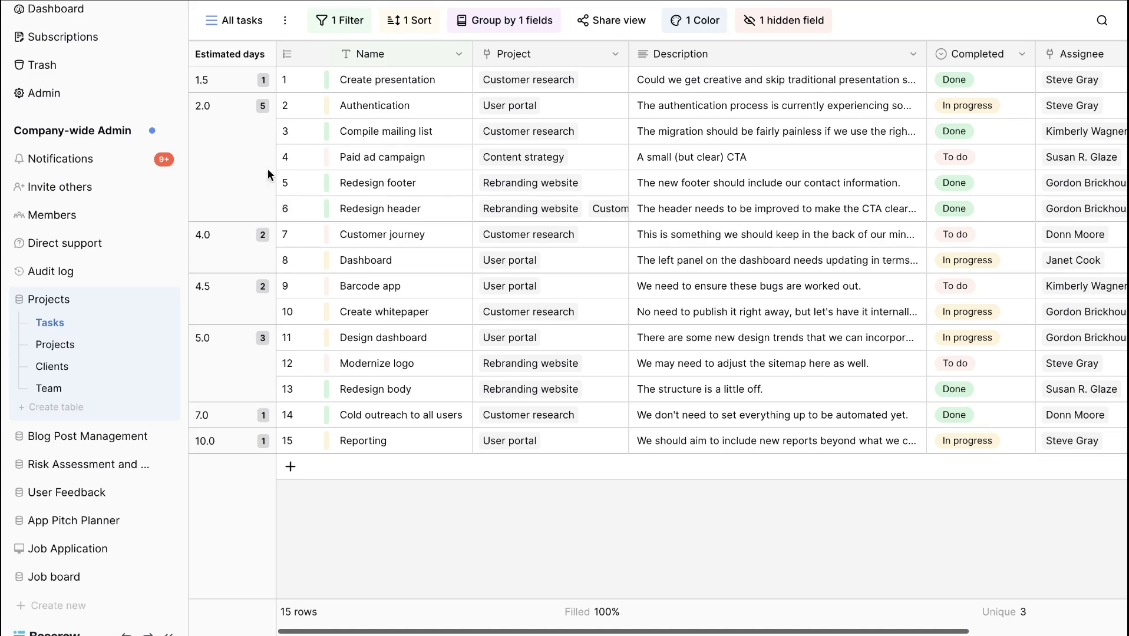
Step: Expand row 3, 'Compile mailing list', into its full record view
click(313, 132)
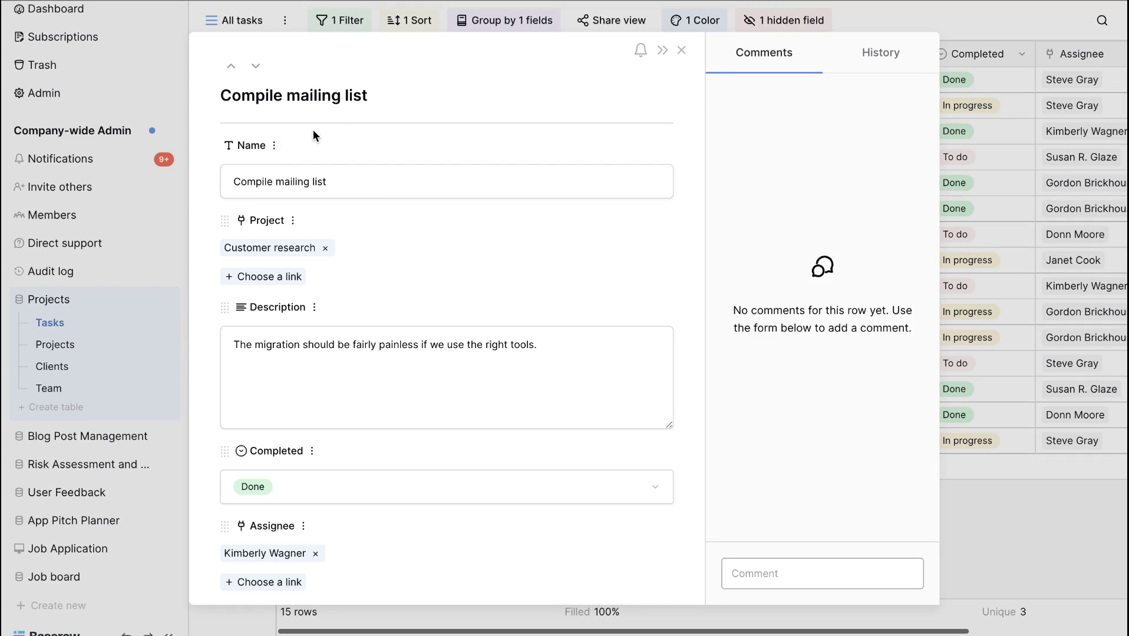
Step: Close the 'Compile mailing list' record to return to the All tasks grid
click(293, 22)
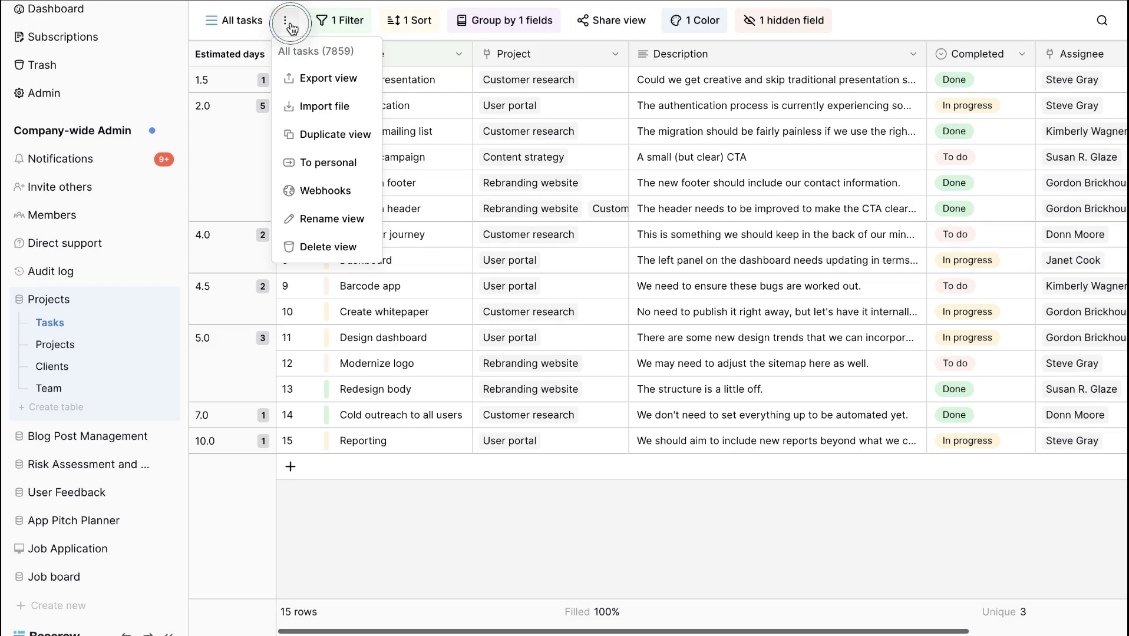
Step: From the view's Webhooks list, create a new Tasks webhook named 'Task notification'
click(333, 195)
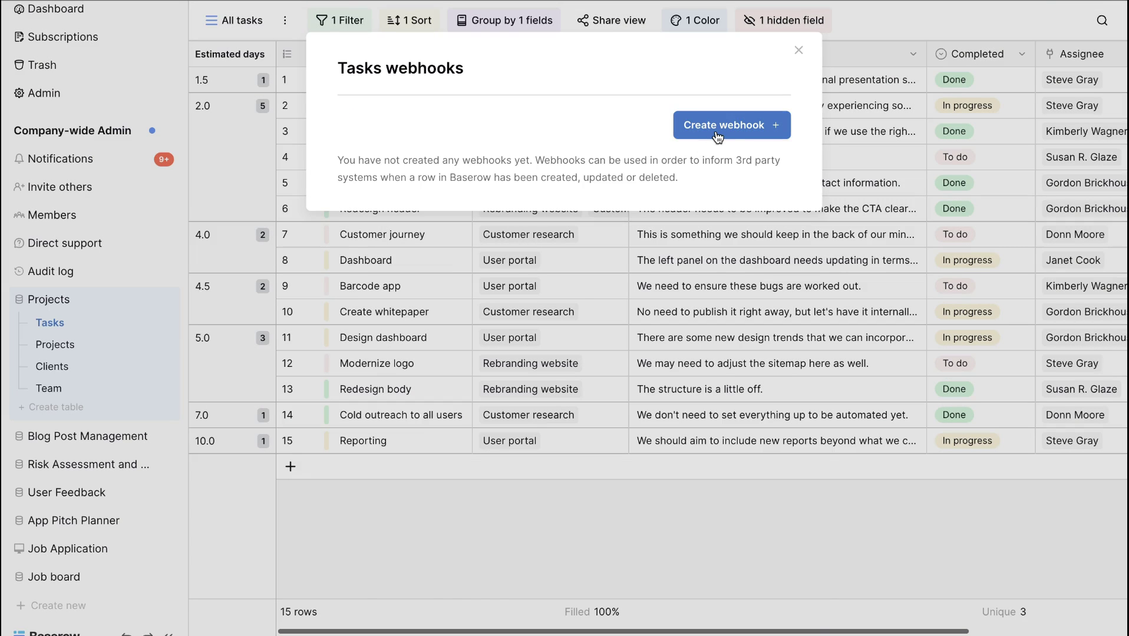
click(717, 125)
click(555, 177)
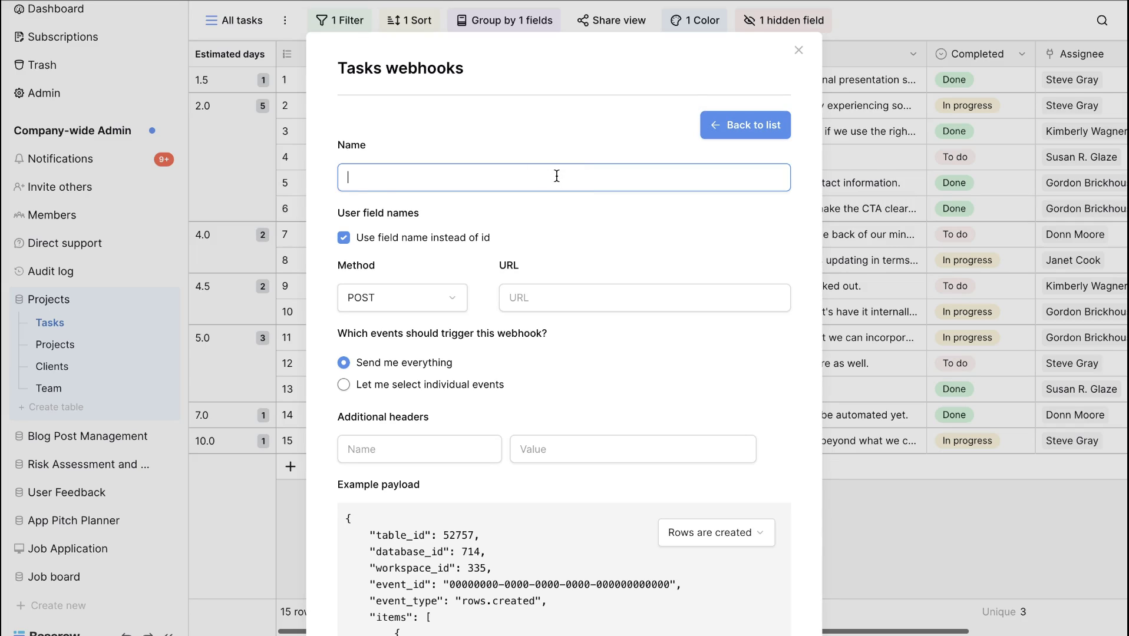
text(Task not)
text(ification)
click(444, 311)
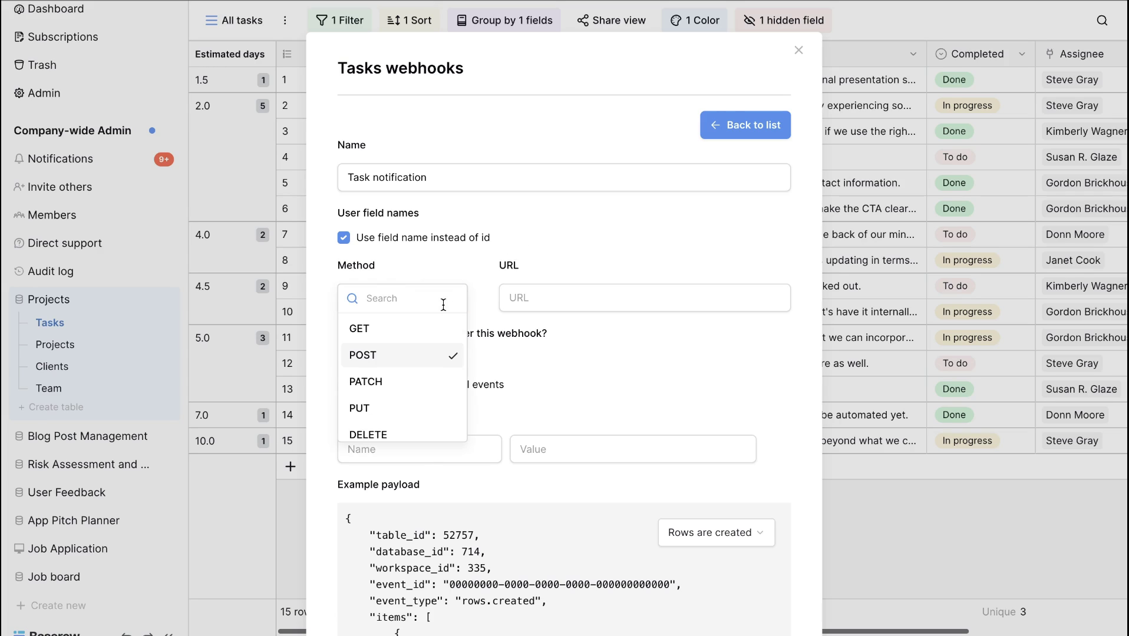
Step: Keep POST, paste the webhook.site URL, and choose individual event selection
click(534, 297)
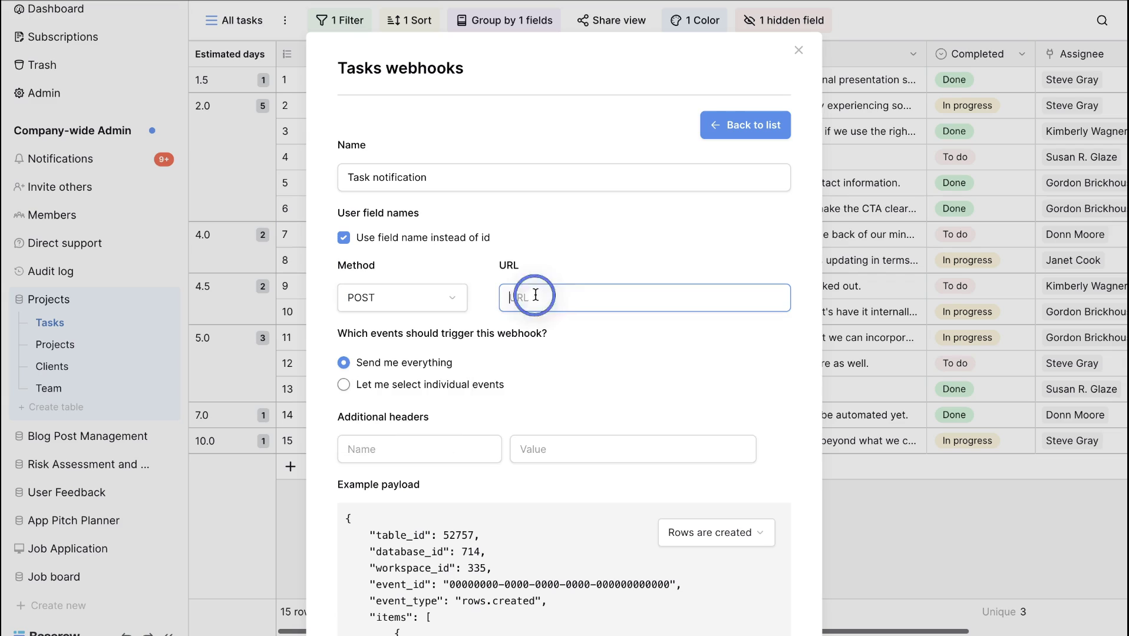
click(607, 368)
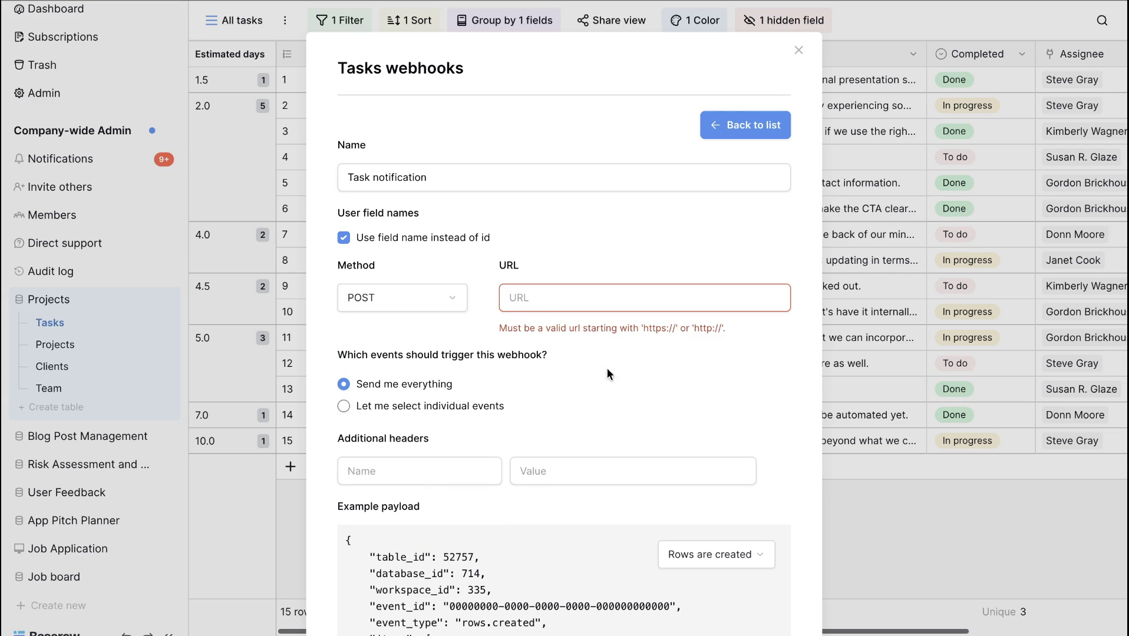
click(532, 304)
key(ctrl+v)
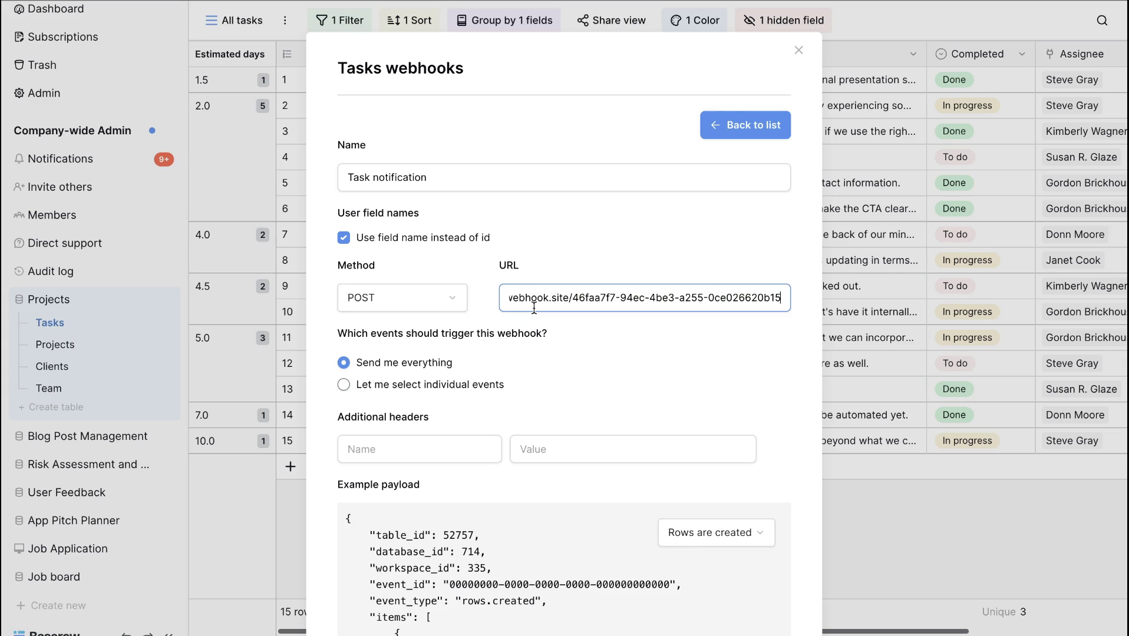
click(492, 318)
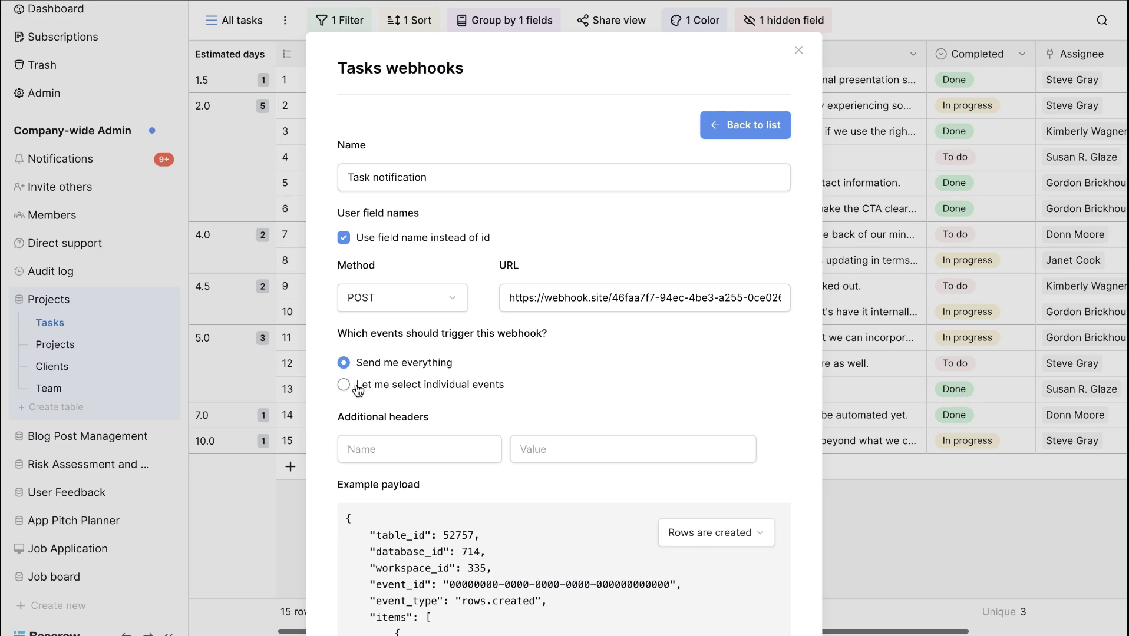
click(357, 387)
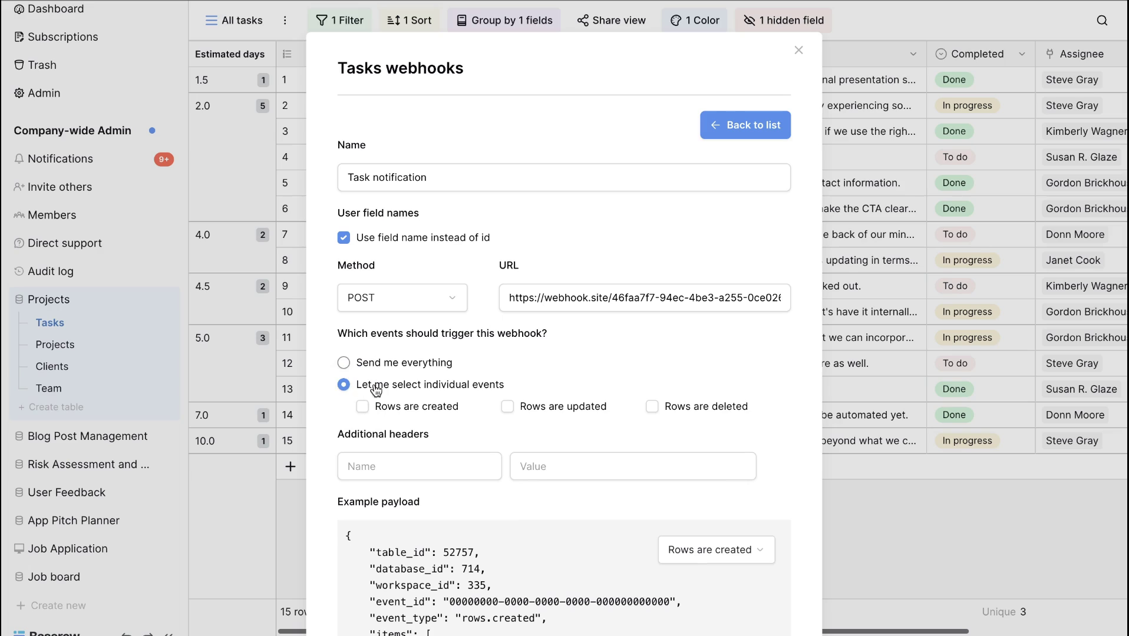
click(509, 407)
click(344, 362)
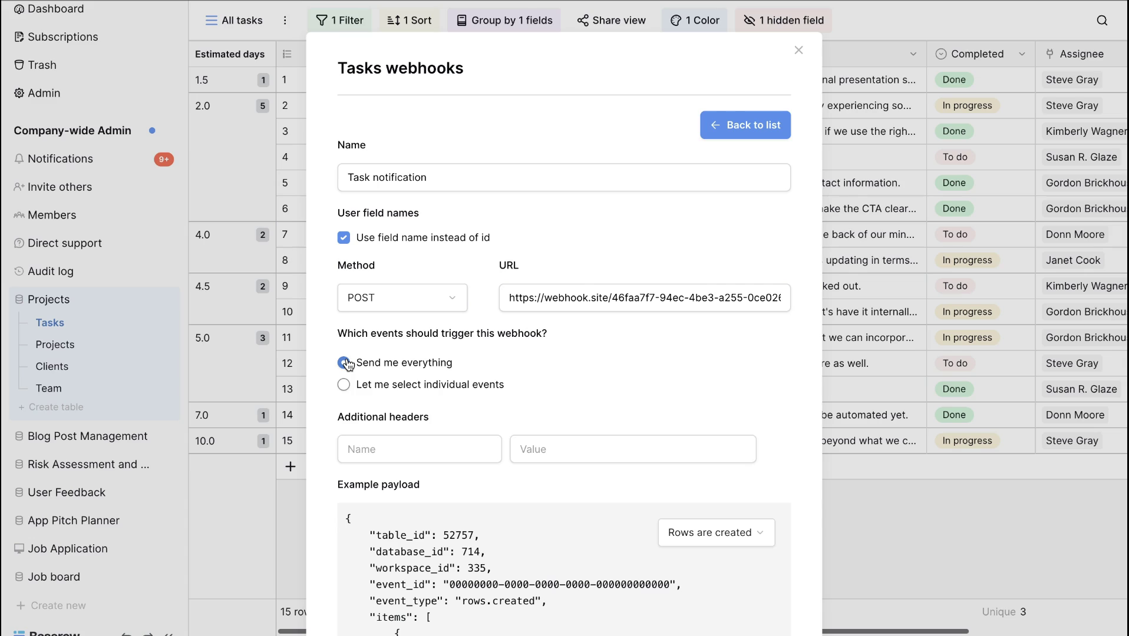
click(370, 447)
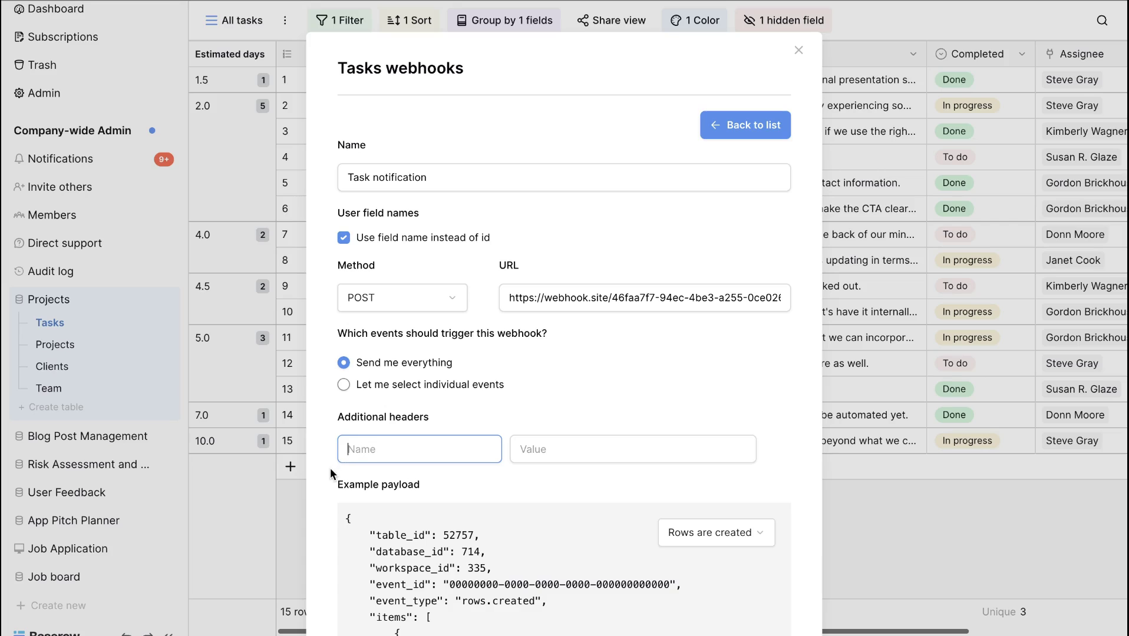
scroll(330, 479, down, 2)
scroll(330, 479, down, 2)
scroll(330, 478, down, 2)
scroll(329, 473, down, 2)
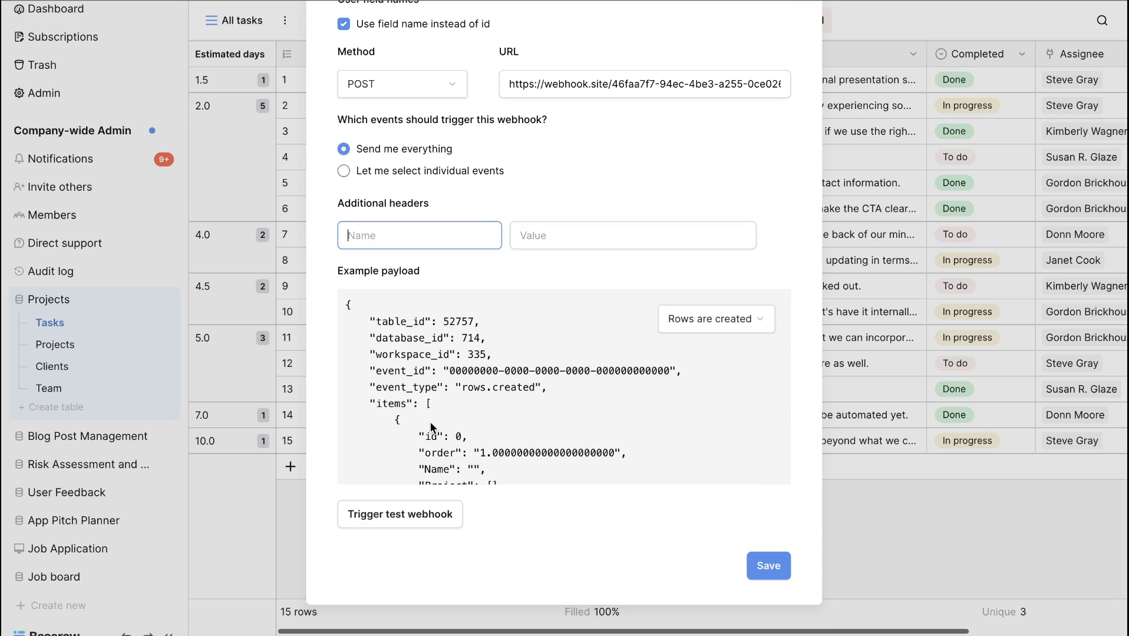
scroll(431, 425, down, 1)
scroll(431, 425, down, 2)
scroll(432, 425, down, 1)
Step: Switch the example payload to rows updated, then rows deleted, and send a test call
click(715, 319)
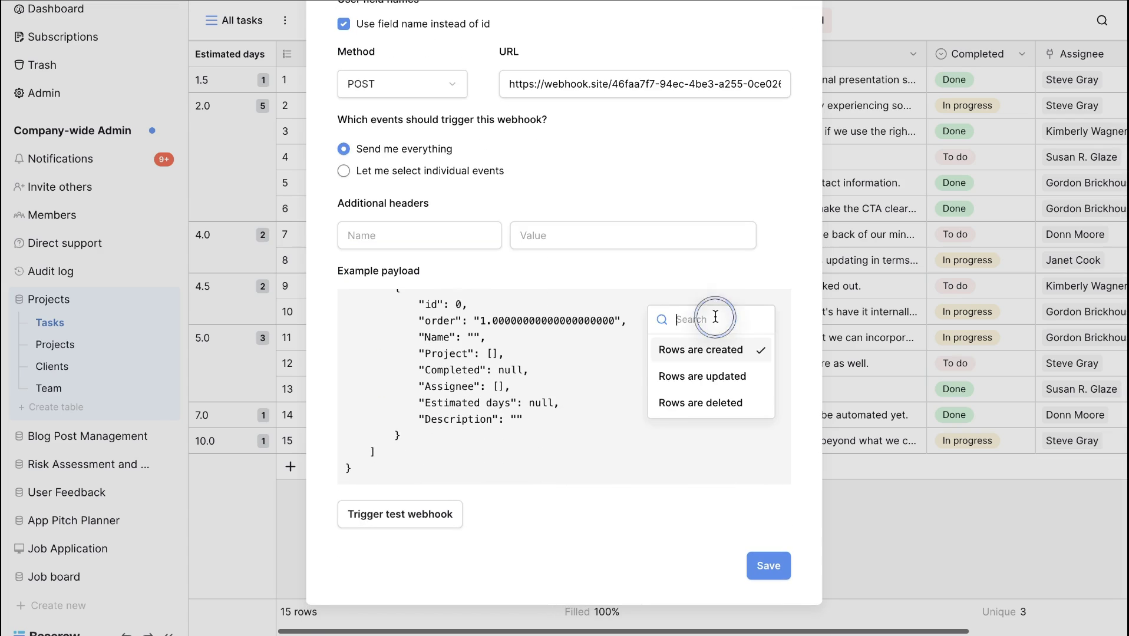
click(706, 379)
scroll(645, 429, down, 3)
scroll(645, 429, up, 1)
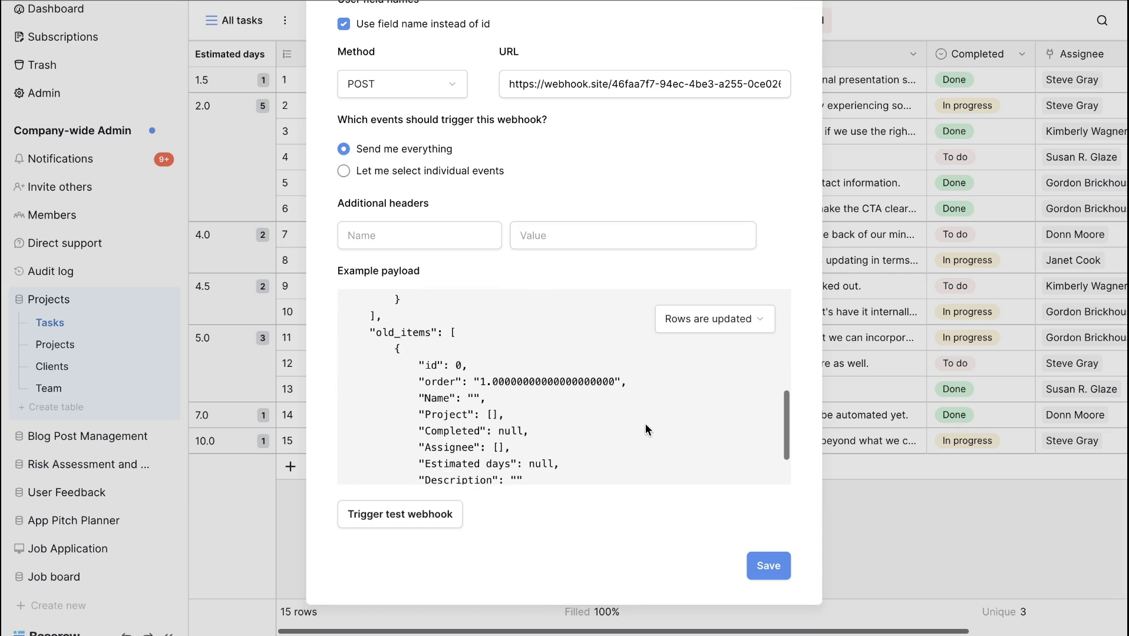
scroll(645, 429, down, 2)
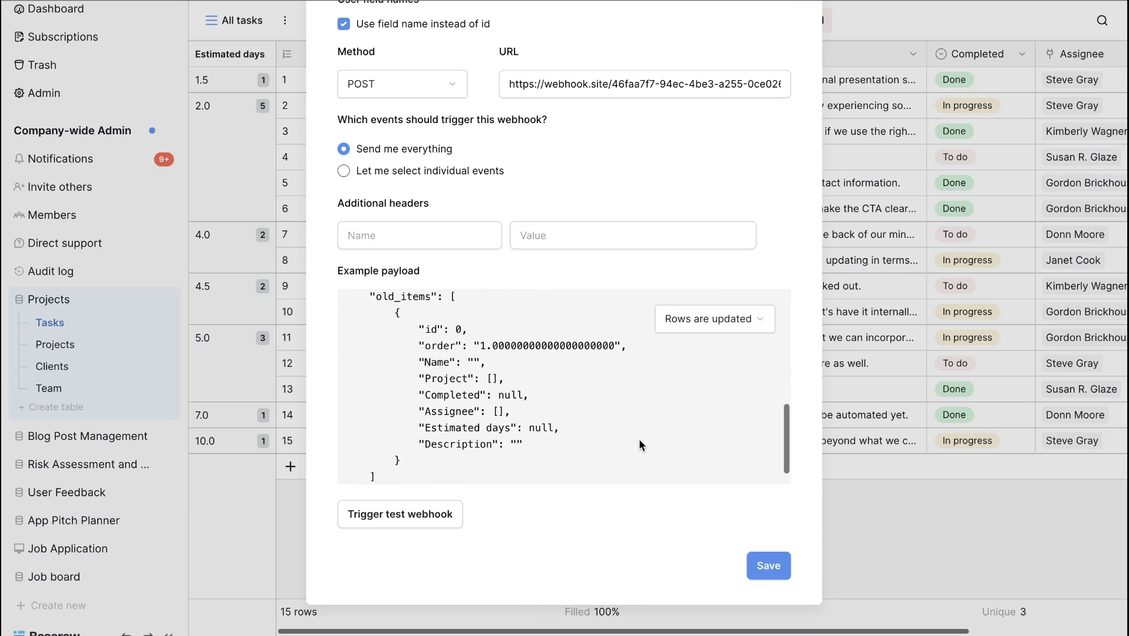
scroll(646, 429, down, 2)
click(714, 319)
click(705, 401)
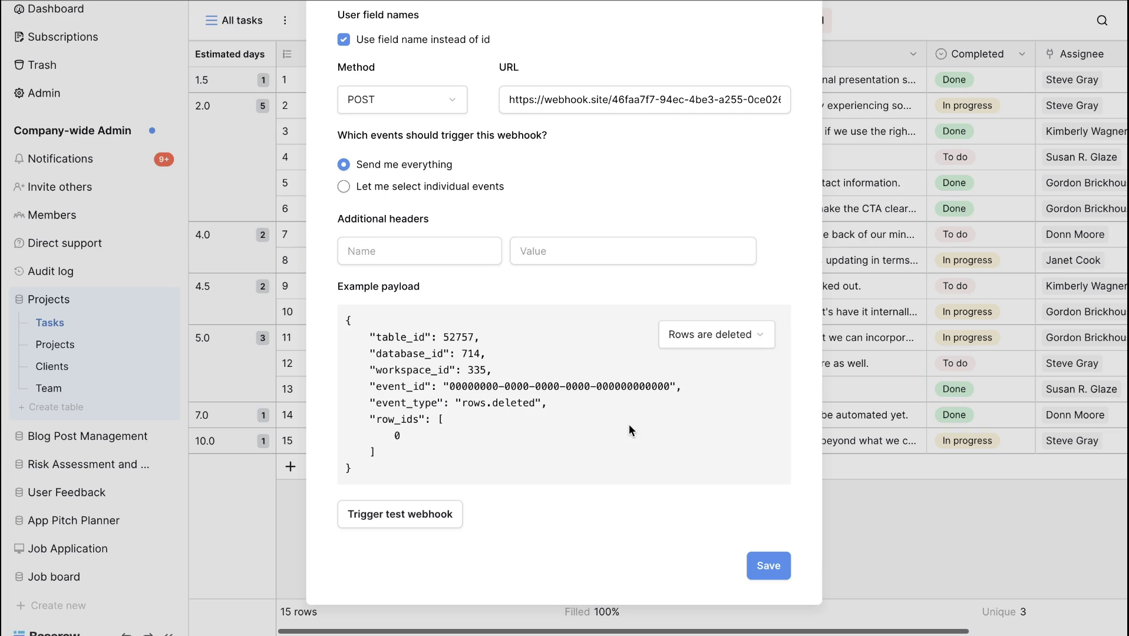
click(420, 518)
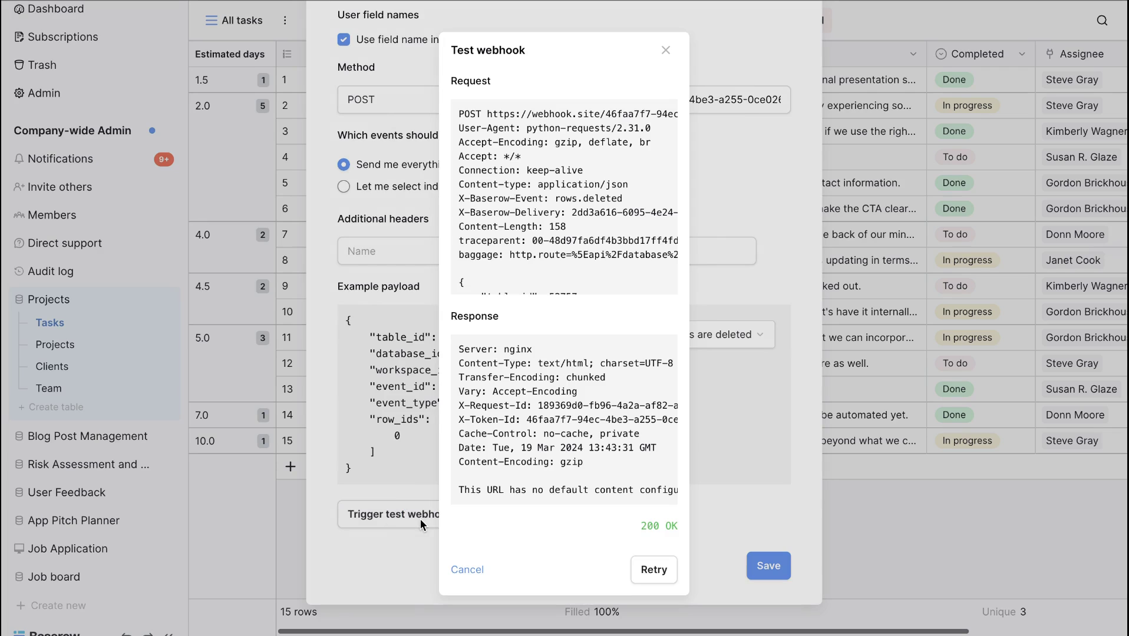
scroll(609, 201, down, 2)
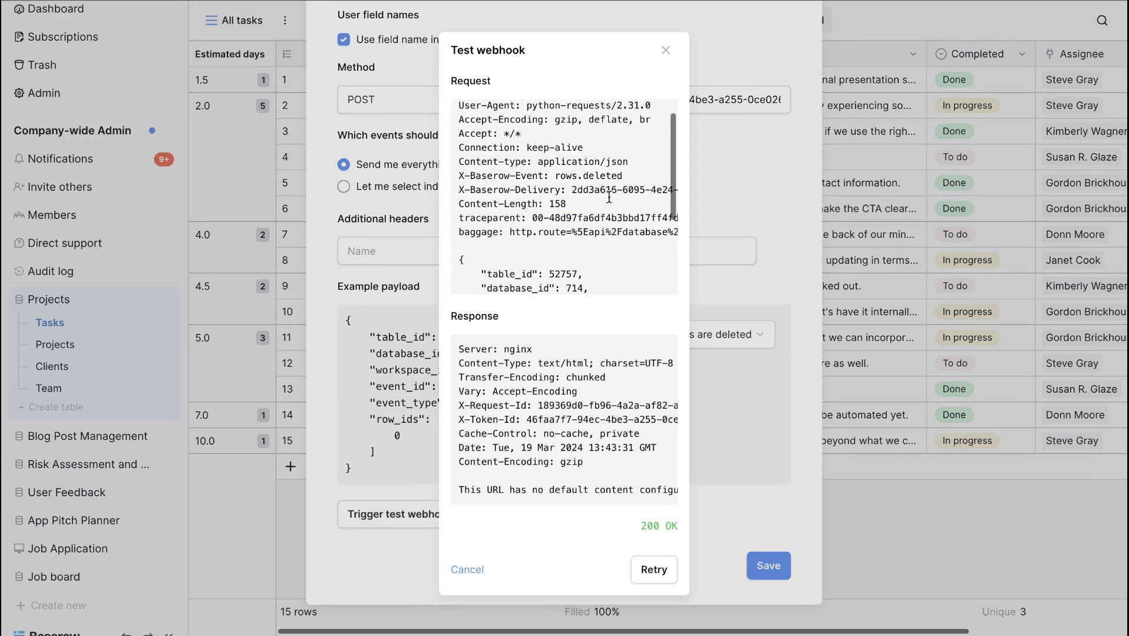
scroll(608, 201, down, 2)
scroll(609, 201, down, 2)
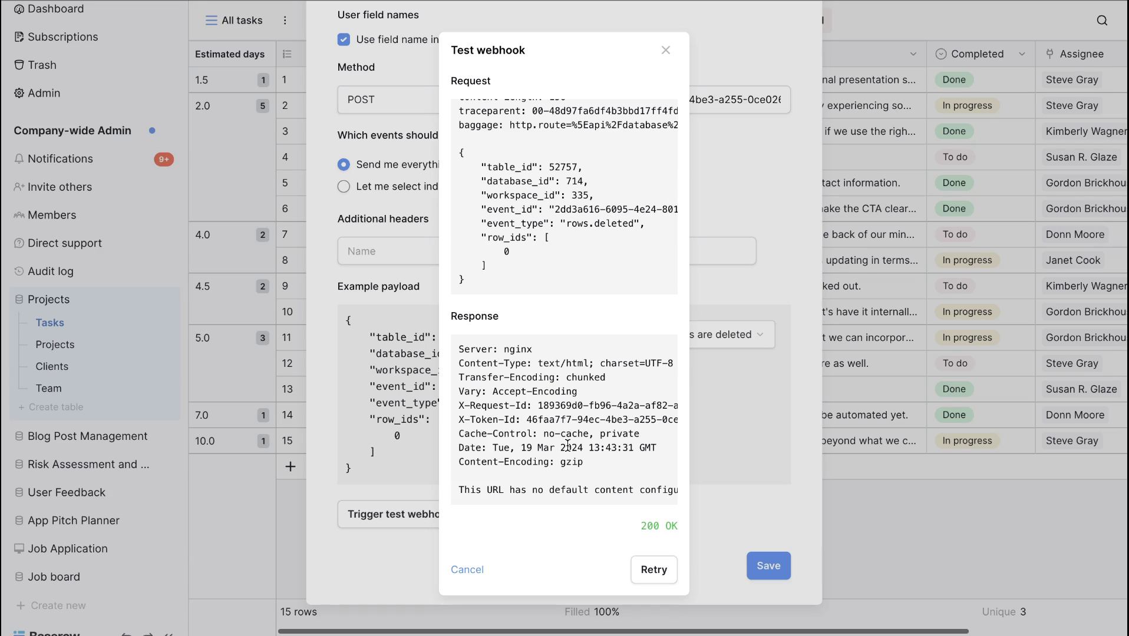
Step: Close the 200 OK test result and save the 'Task notification' webhook
click(754, 308)
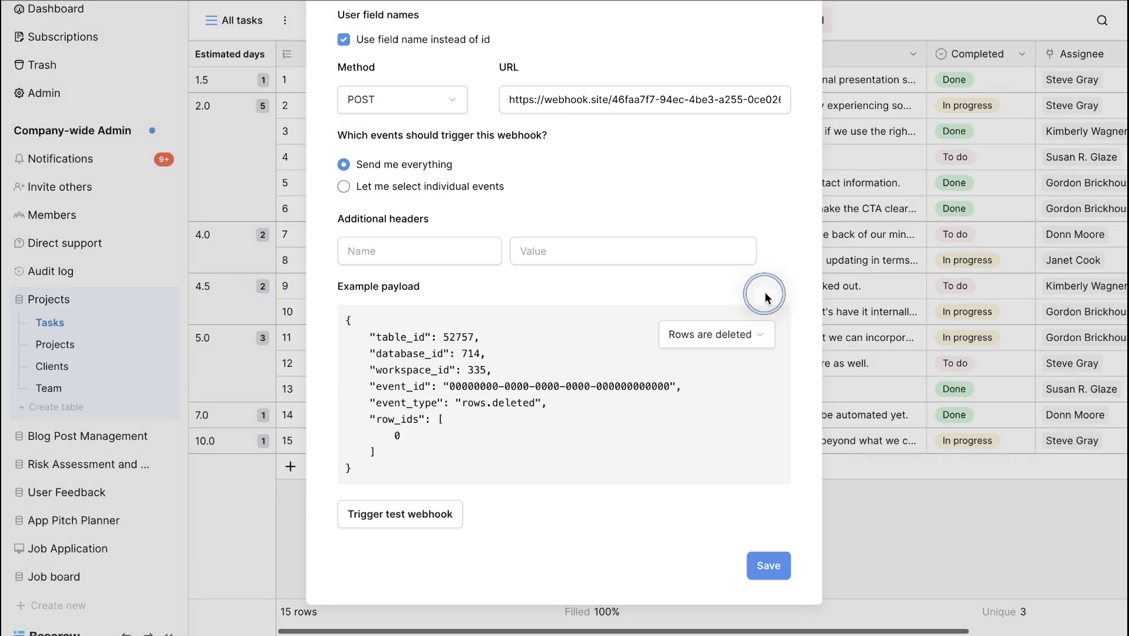
click(768, 569)
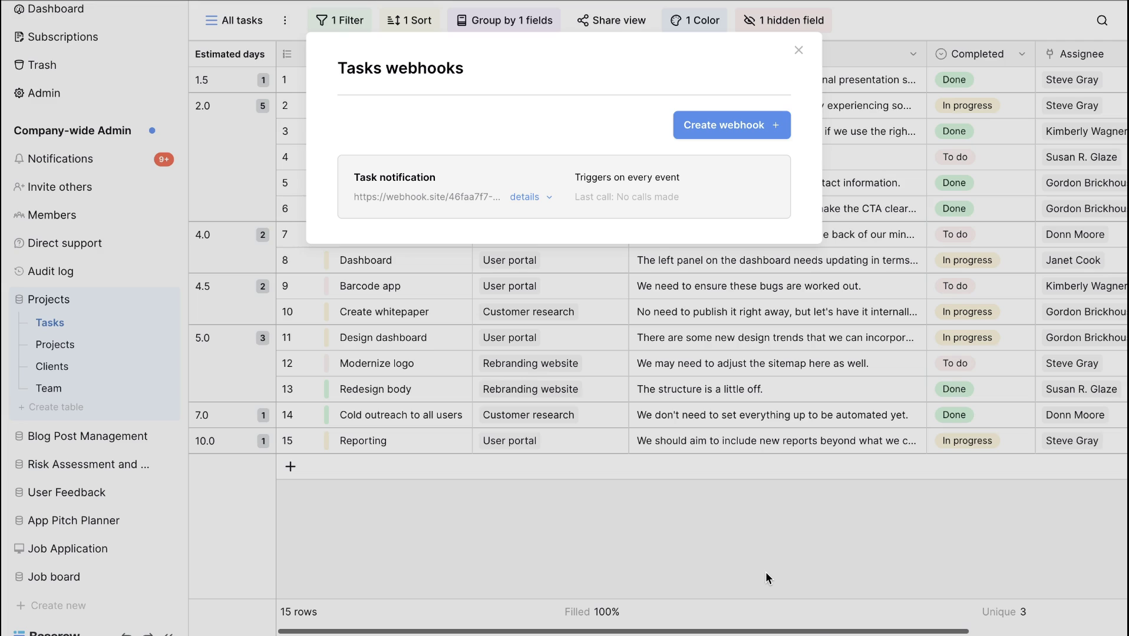
Step: Open the webhook's Call log and expand both rows.updated call entries
click(529, 197)
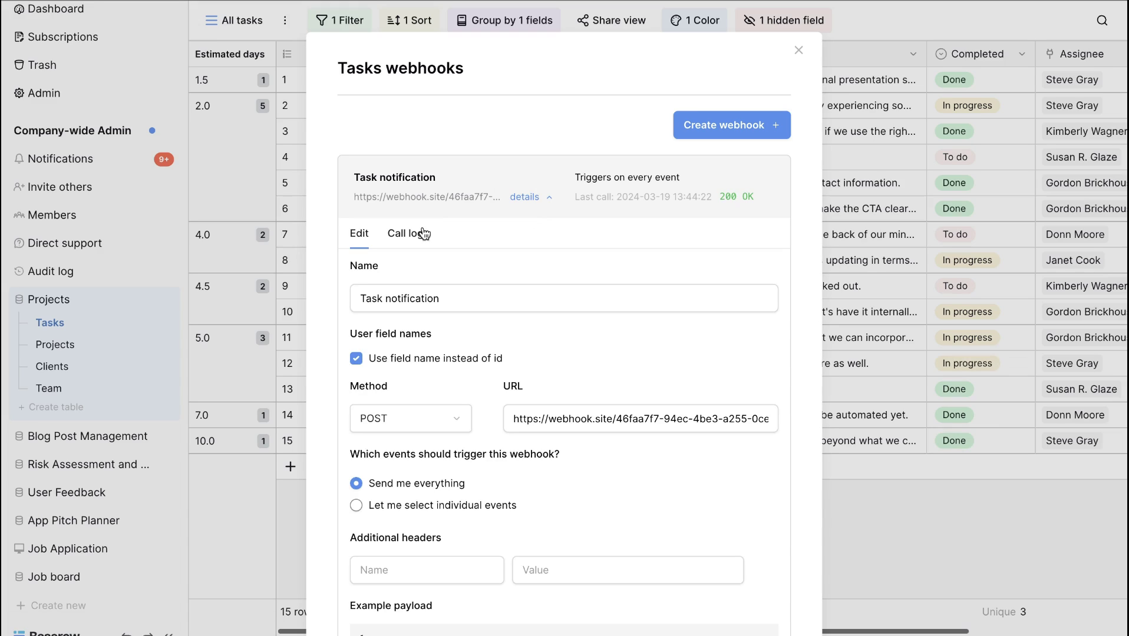
click(423, 234)
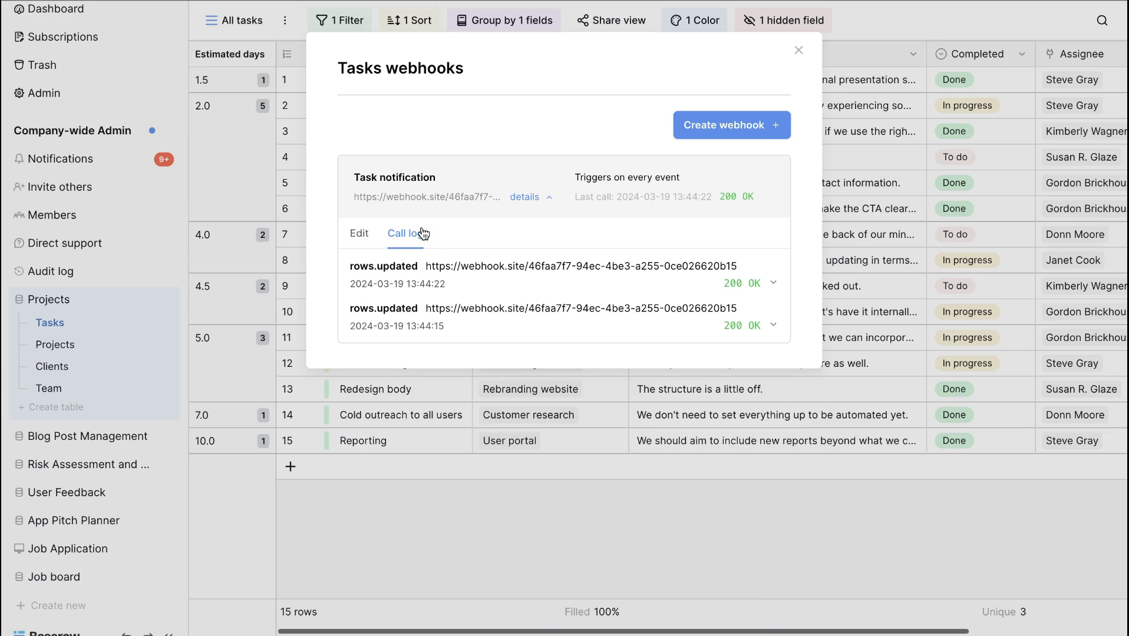
click(772, 325)
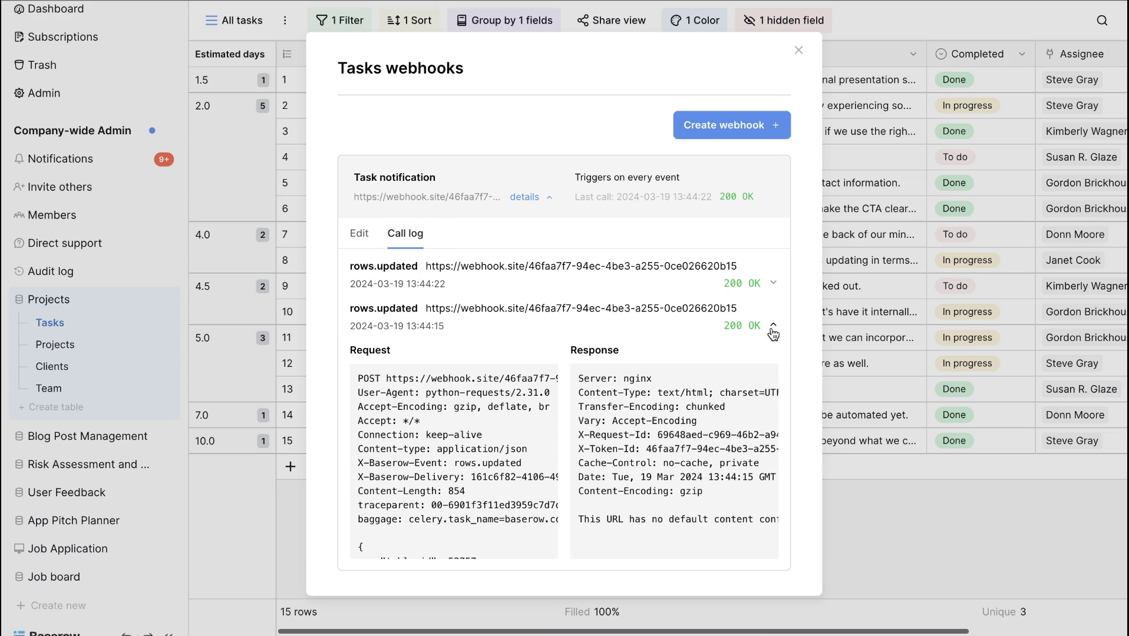
click(772, 283)
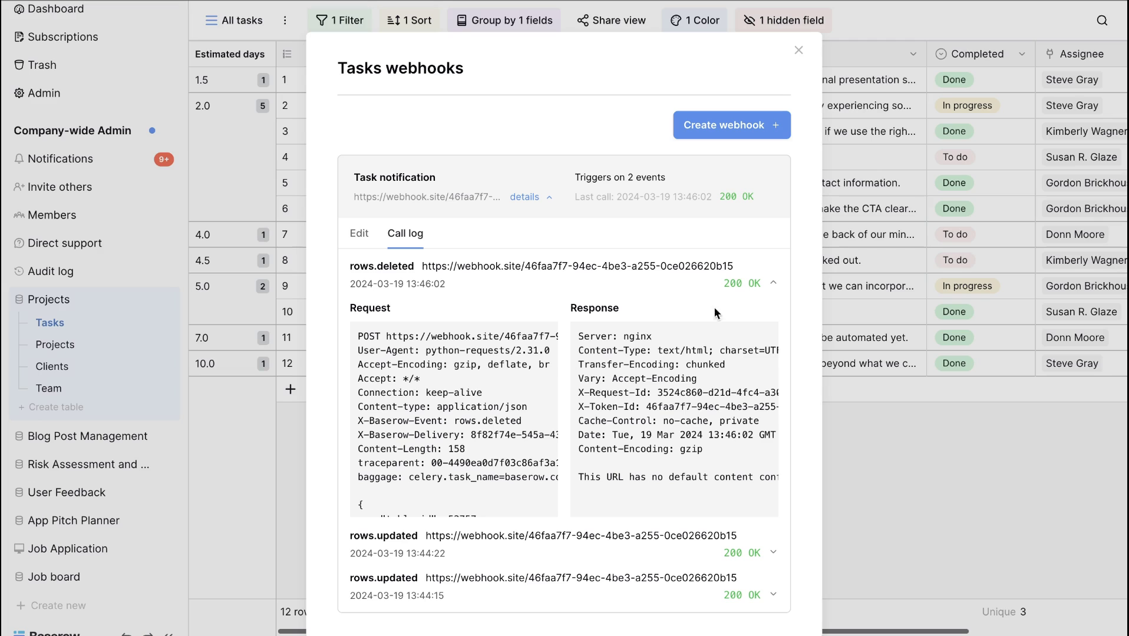
scroll(441, 450, down, 3)
scroll(440, 450, down, 2)
scroll(441, 450, down, 3)
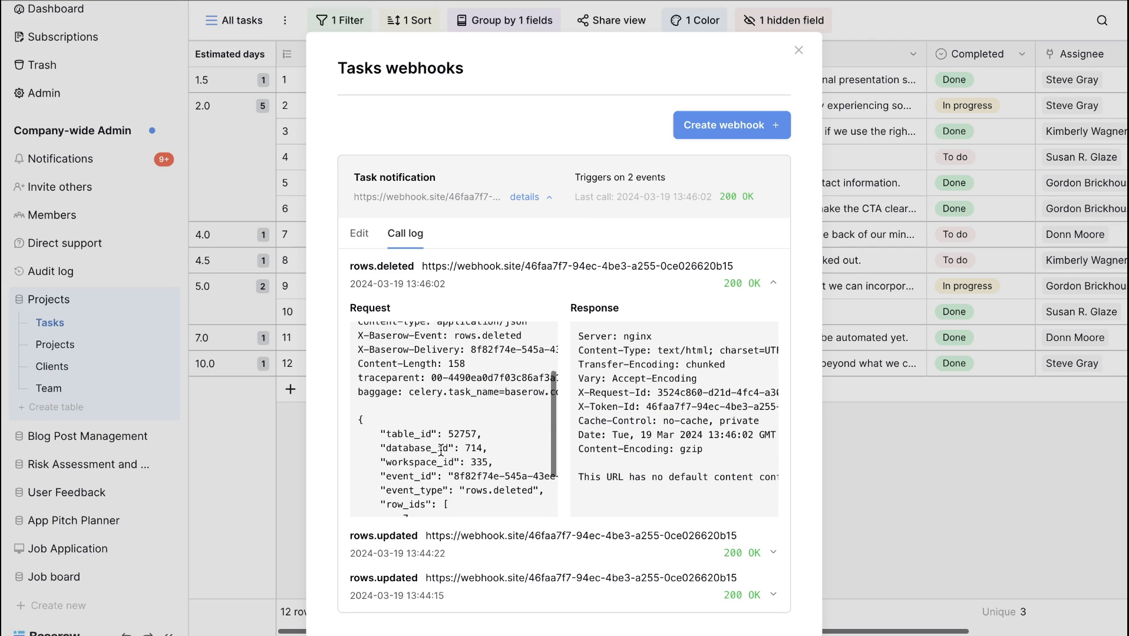
scroll(440, 450, down, 2)
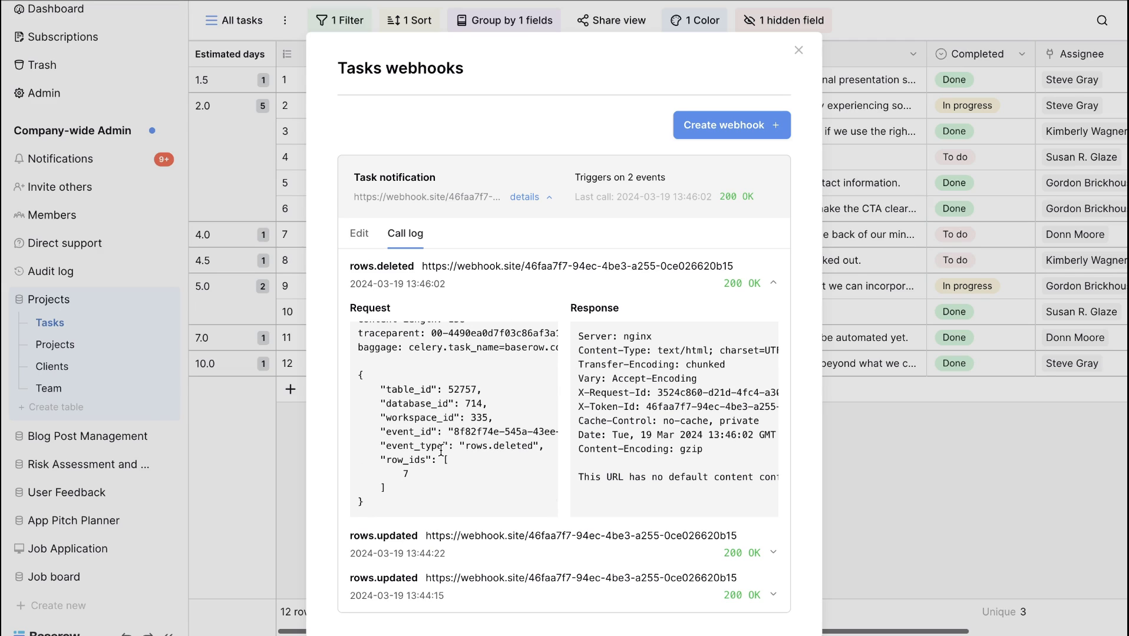
Step: Limit the webhook's triggers to rows created and rows deleted, and save it
click(360, 238)
scroll(350, 388, down, 5)
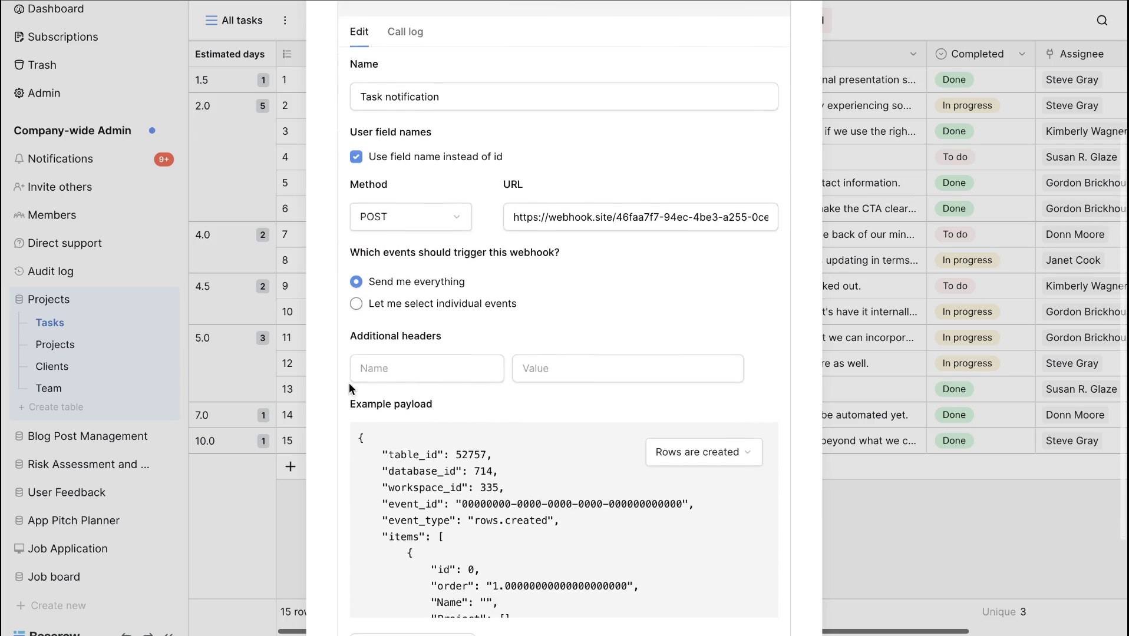
scroll(350, 388, down, 3)
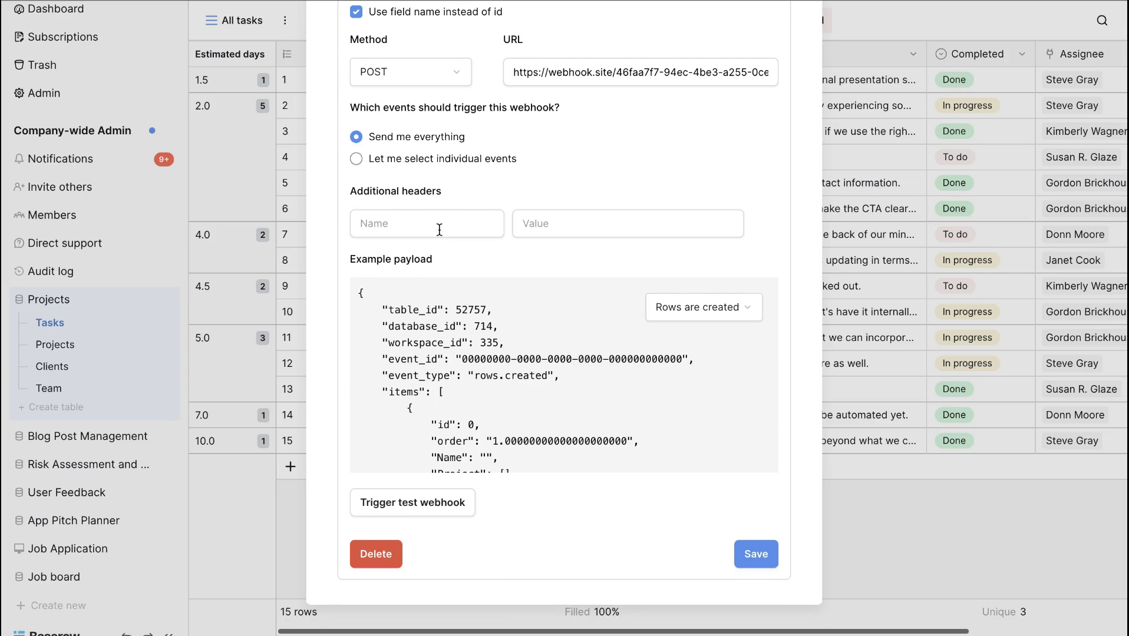
scroll(397, 265, up, 1)
click(437, 202)
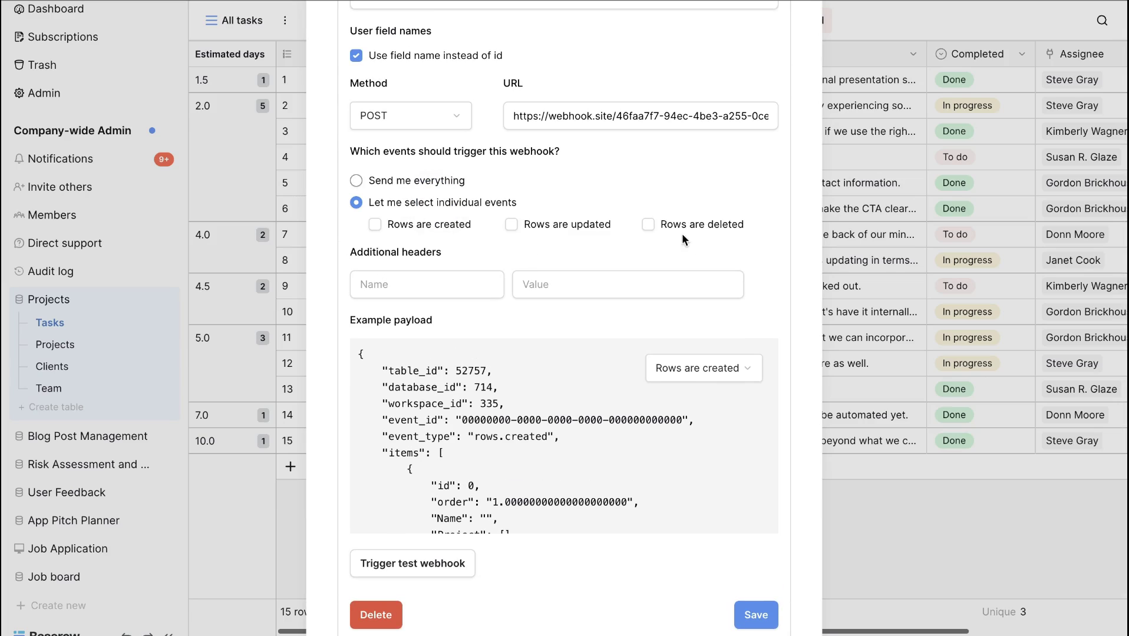
click(428, 227)
click(754, 615)
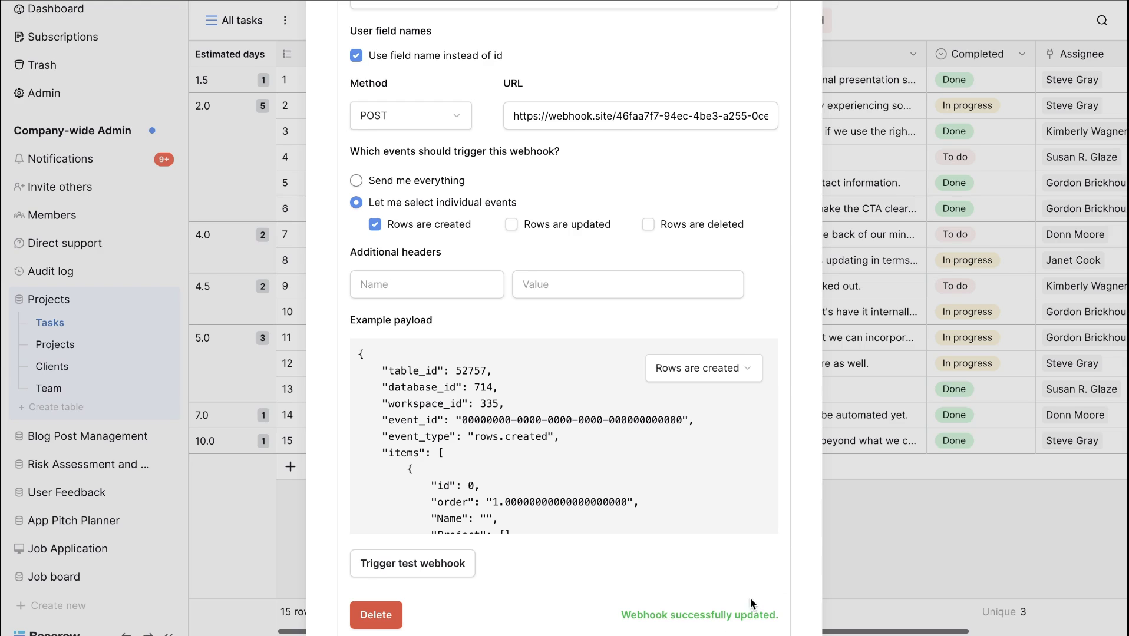
scroll(752, 603, down, 1)
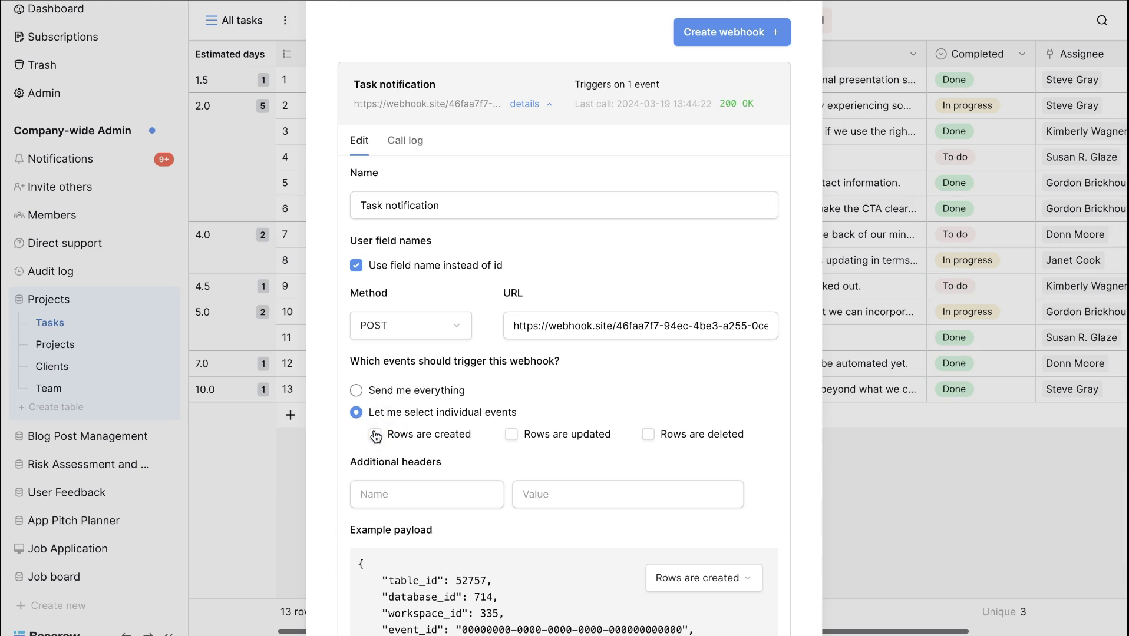
click(376, 434)
click(651, 433)
scroll(651, 434, down, 3)
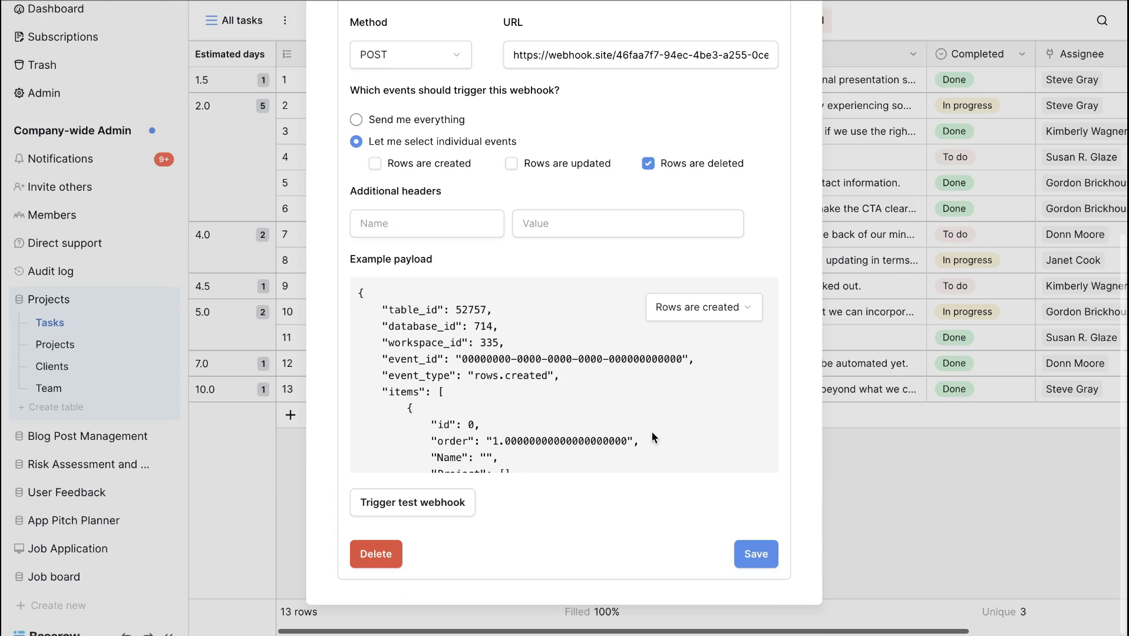
click(376, 163)
click(756, 553)
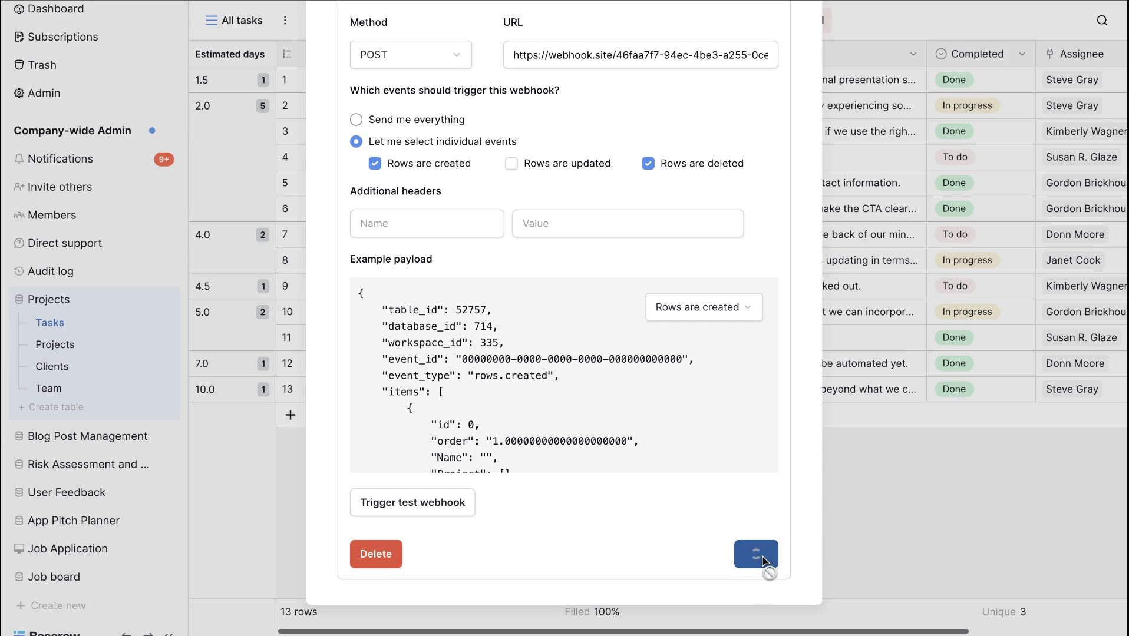
Step: Close the webhooks dialog and delete the Dashboard row from the grid
click(853, 525)
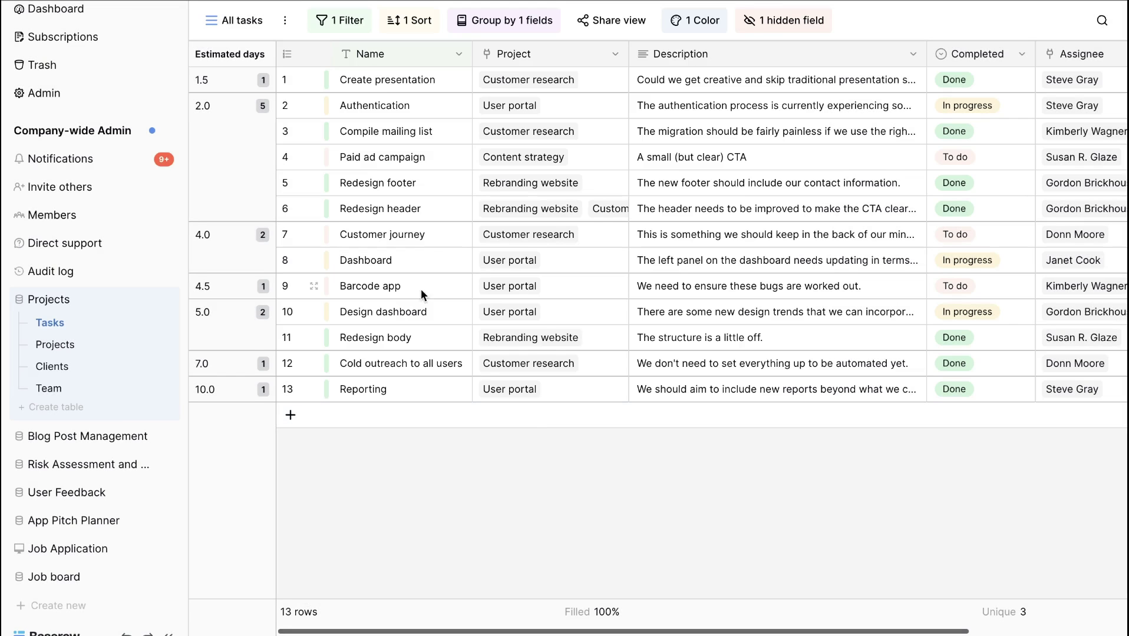
right_click(412, 260)
click(458, 445)
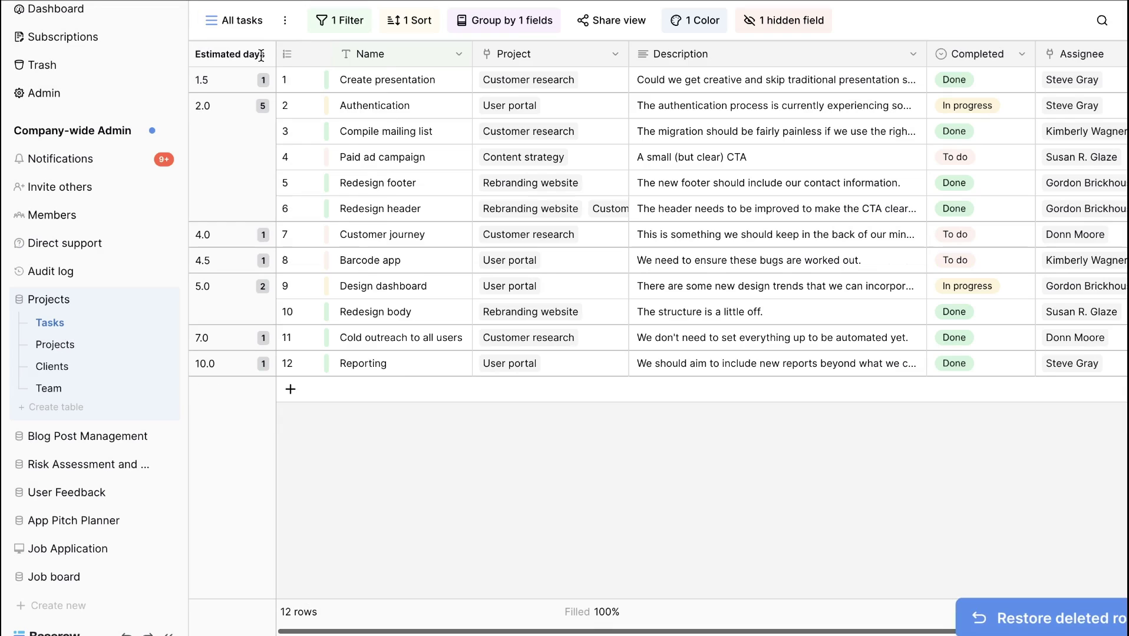
click(285, 20)
click(325, 191)
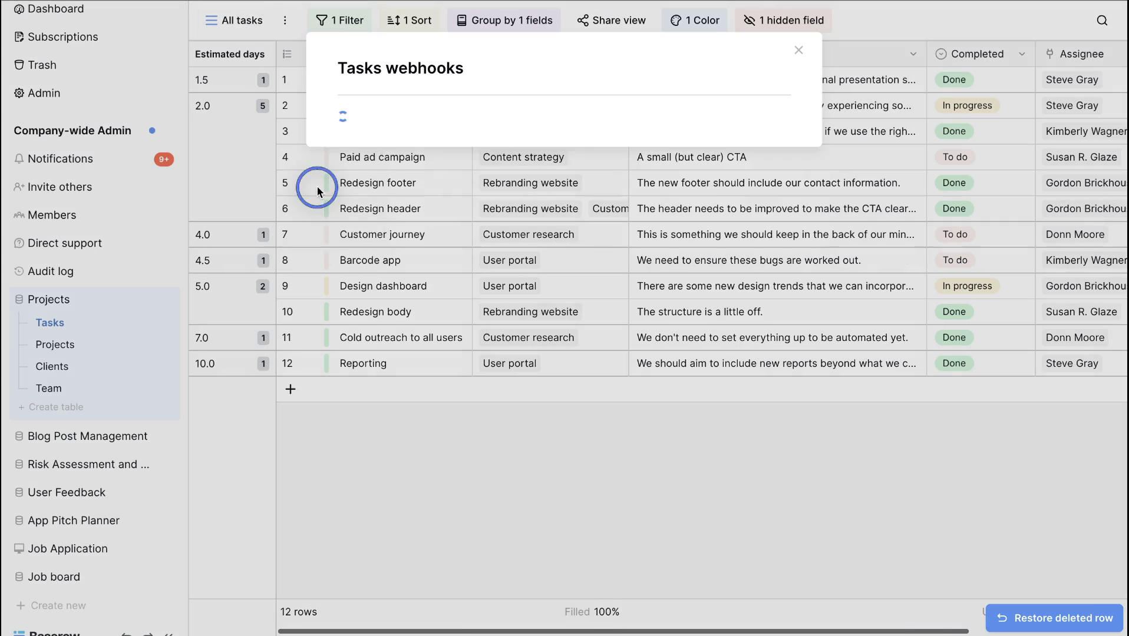
click(529, 196)
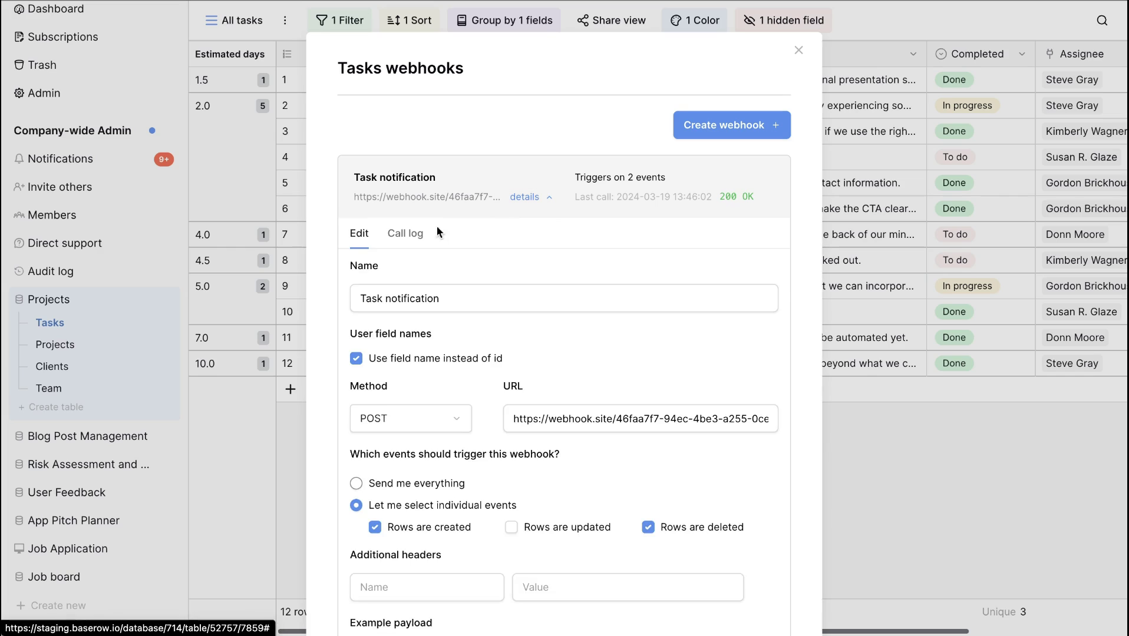
click(406, 233)
click(773, 284)
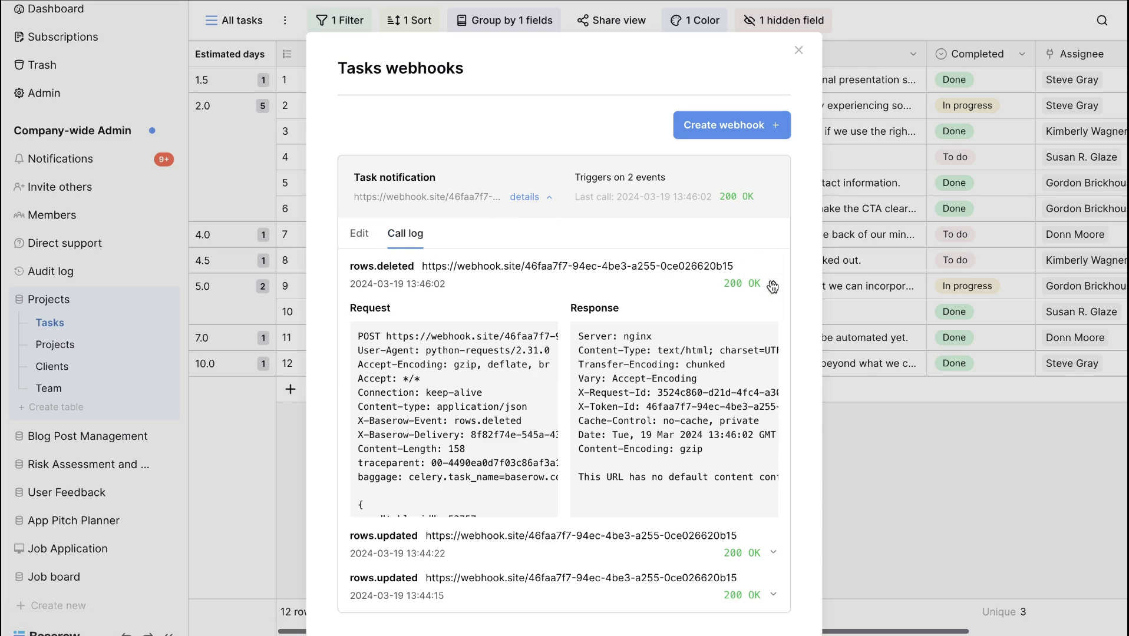
scroll(428, 452, down, 2)
click(879, 490)
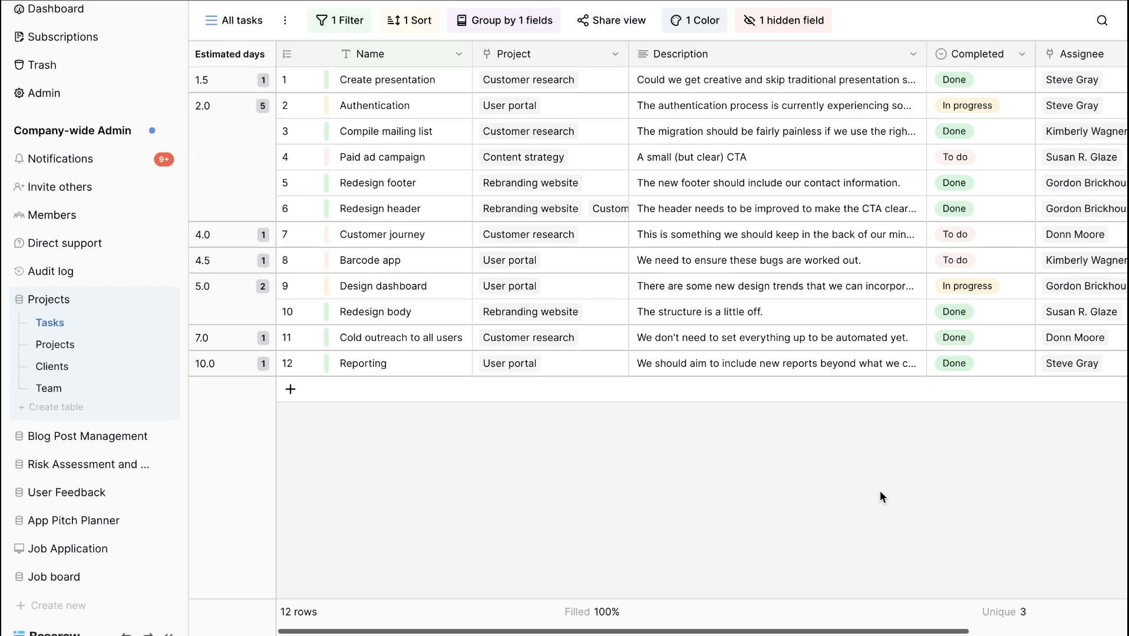